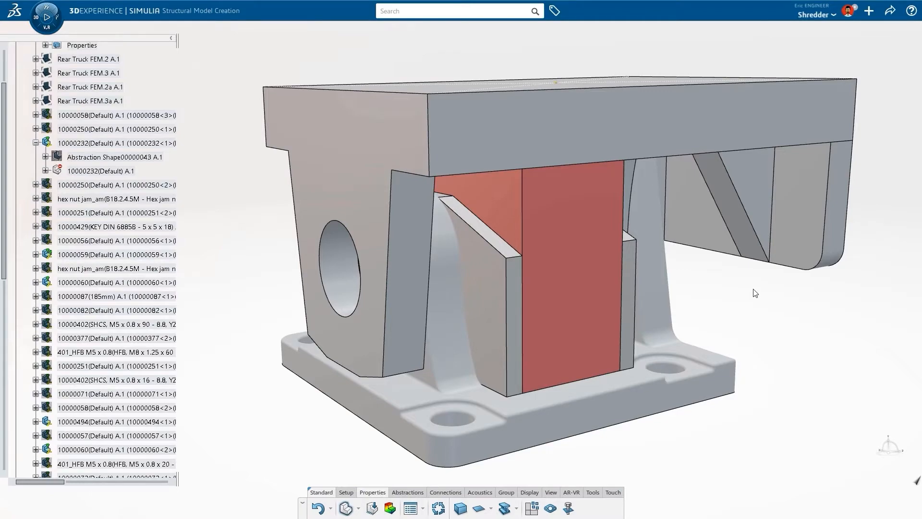
Step: Review the fillet and hole filters of the Defeaturing.1 feature, confirm them unedited, and select the RemoveFace.1 feature
{"action": "left_click", "coordinate": [710, 231]}
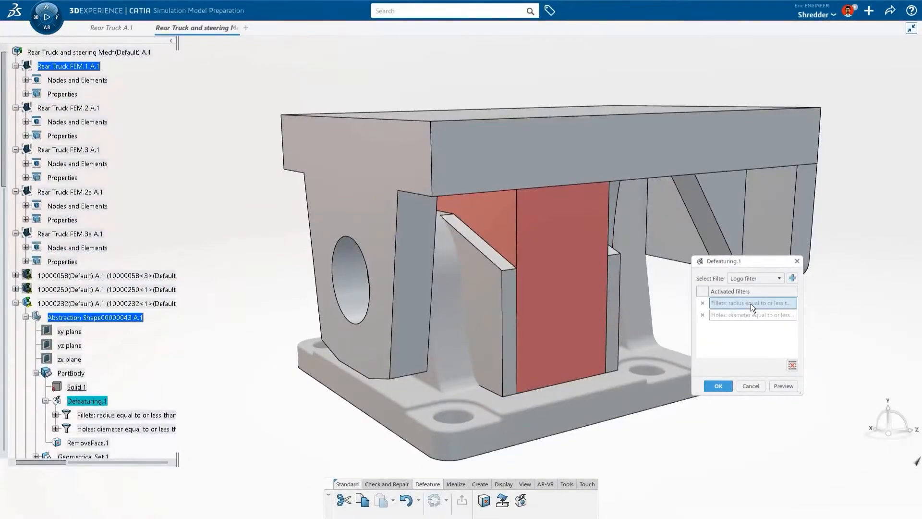
{"action": "double_click", "coordinate": [751, 304]}
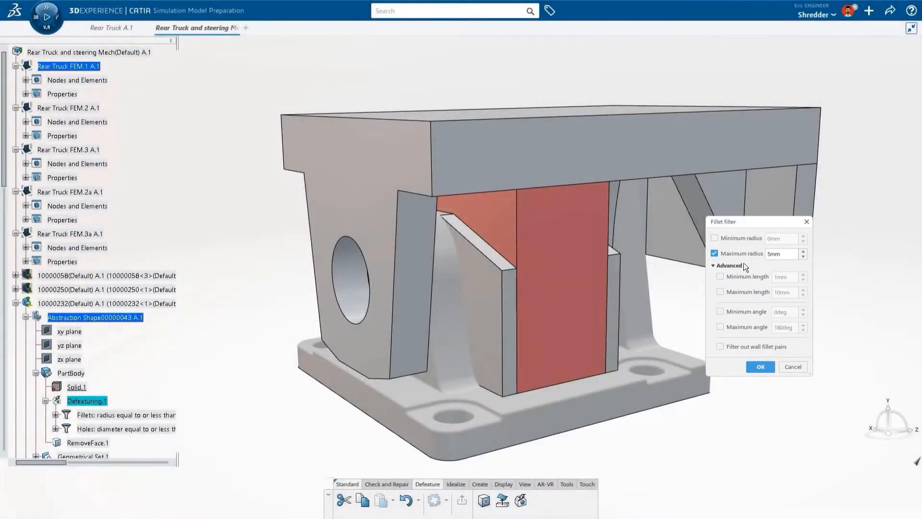
{"action": "left_click", "coordinate": [770, 368]}
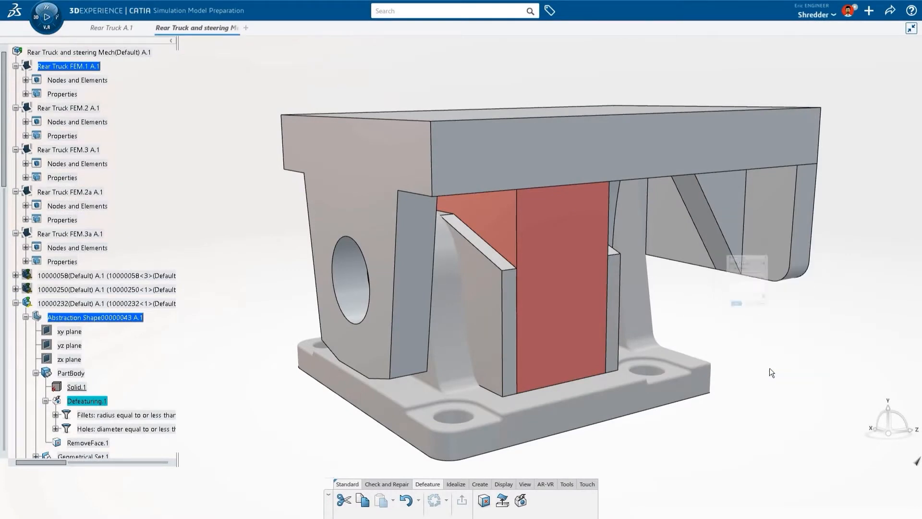
{"action": "double_click", "coordinate": [754, 316]}
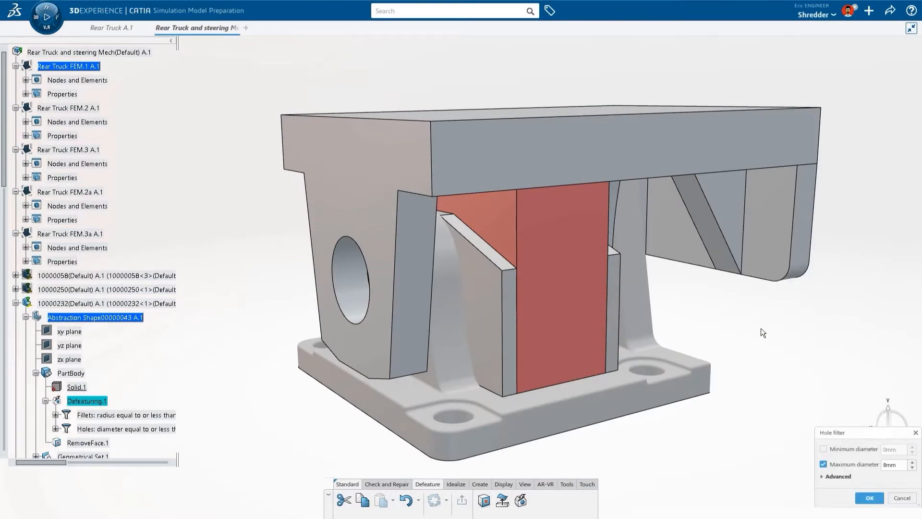
{"action": "left_click_drag", "start_coordinate": [838, 410], "coordinate": [746, 295]}
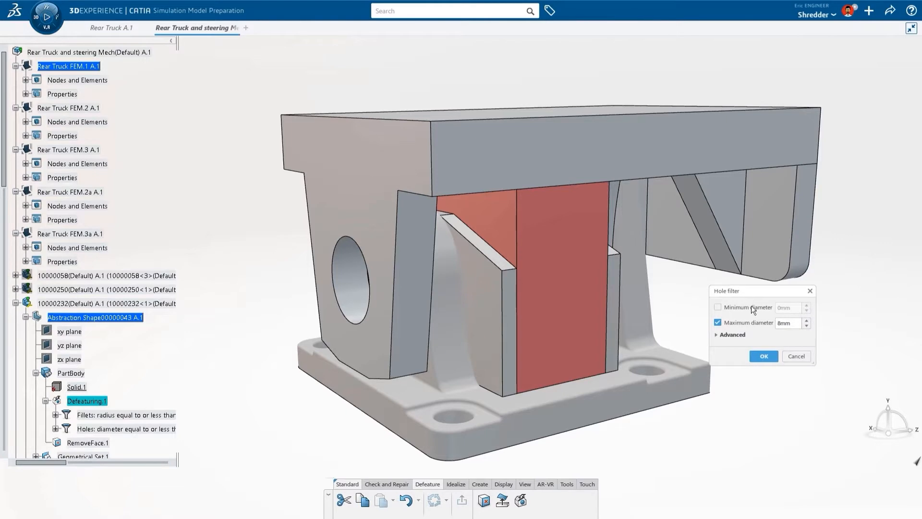
{"action": "left_click", "coordinate": [765, 356]}
{"action": "left_click", "coordinate": [726, 385]}
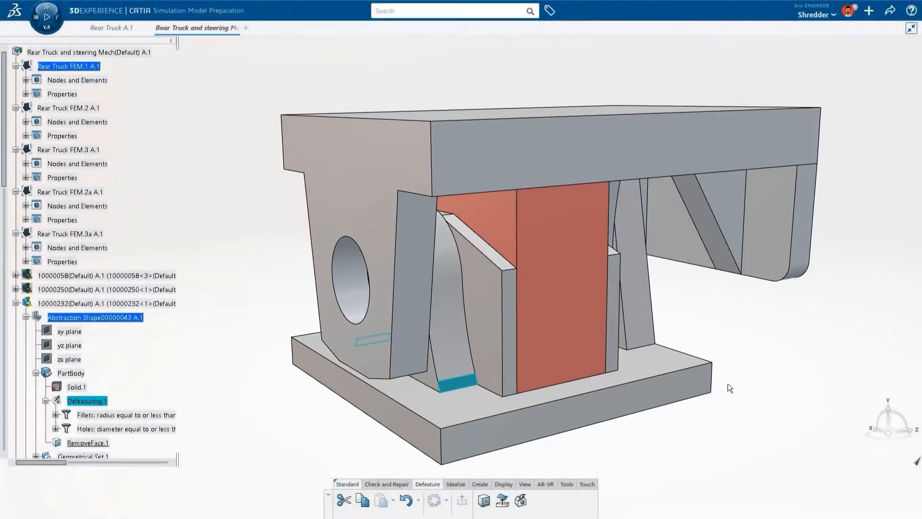
{"action": "left_click", "coordinate": [86, 443]}
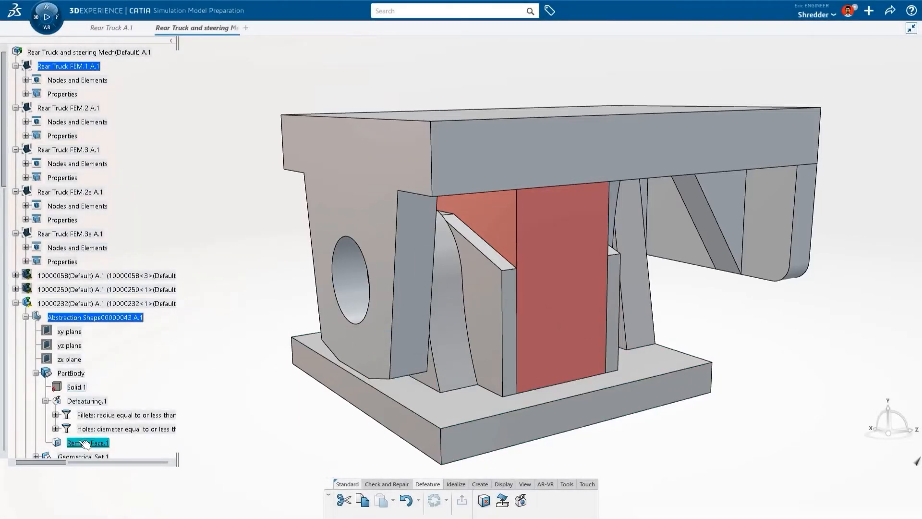
Step: In the Rear Truck A.1 scenario, review the tangential friction settings of Contact Property.1 and the settings of General Contact.1
{"action": "left_click", "coordinate": [118, 33]}
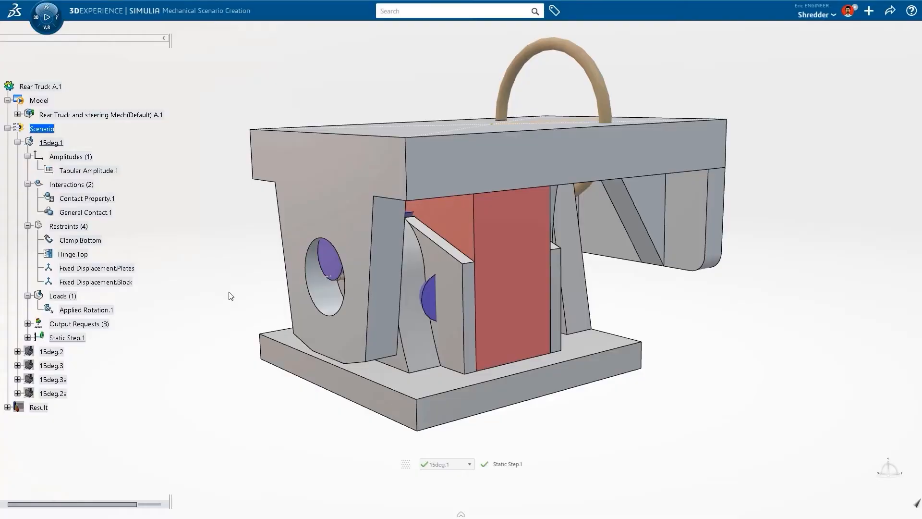
{"action": "left_click", "coordinate": [106, 197]}
{"action": "double_click", "coordinate": [110, 199]}
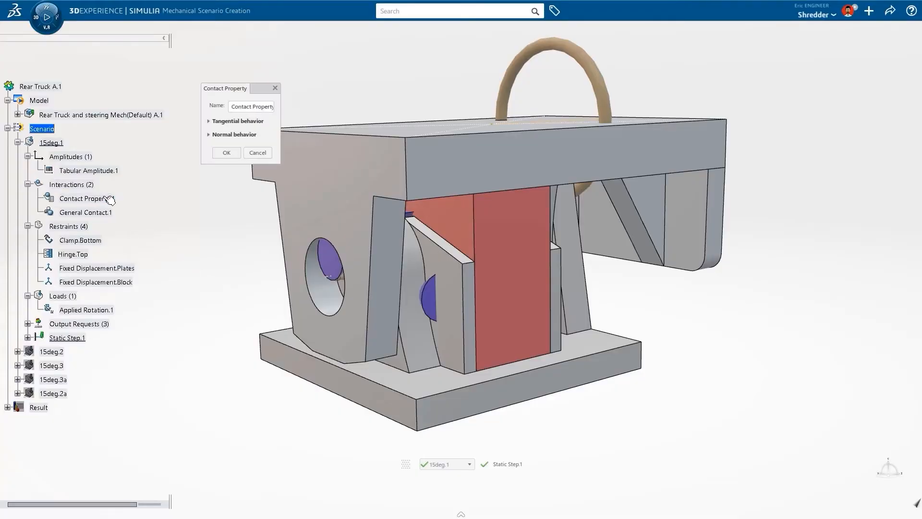
{"action": "left_click", "coordinate": [208, 121]}
{"action": "left_click", "coordinate": [271, 204]}
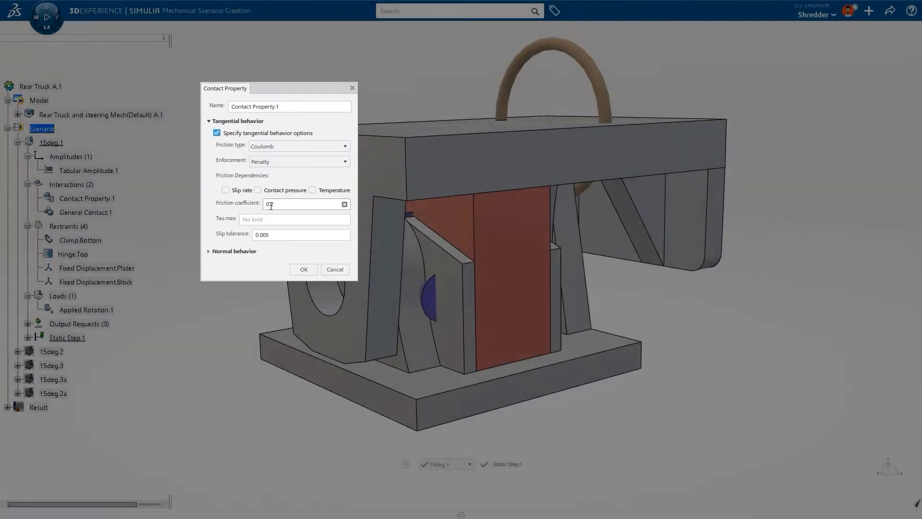
{"action": "double_click", "coordinate": [270, 205]}
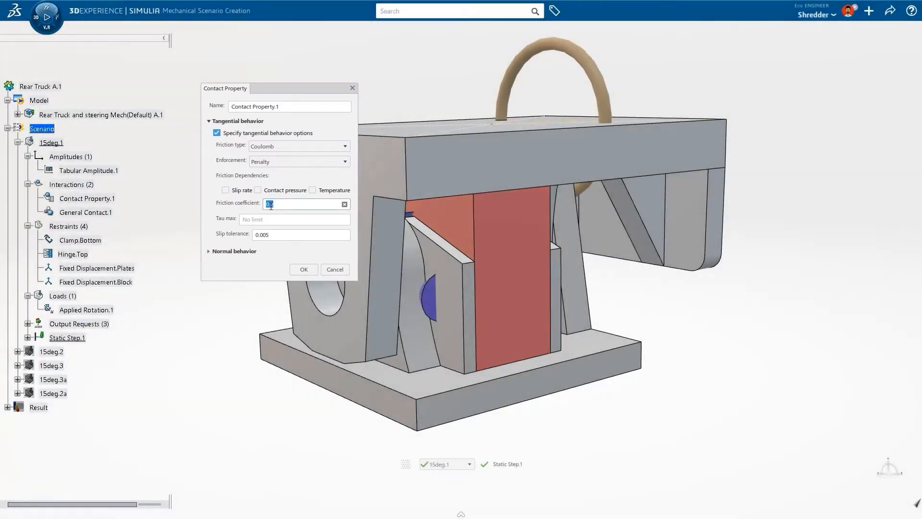
{"action": "left_click", "coordinate": [301, 270]}
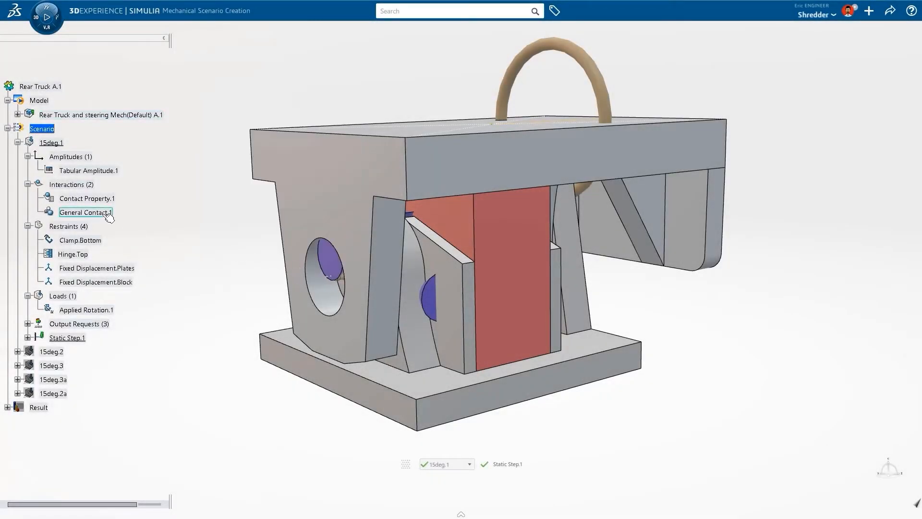
{"action": "double_click", "coordinate": [85, 213]}
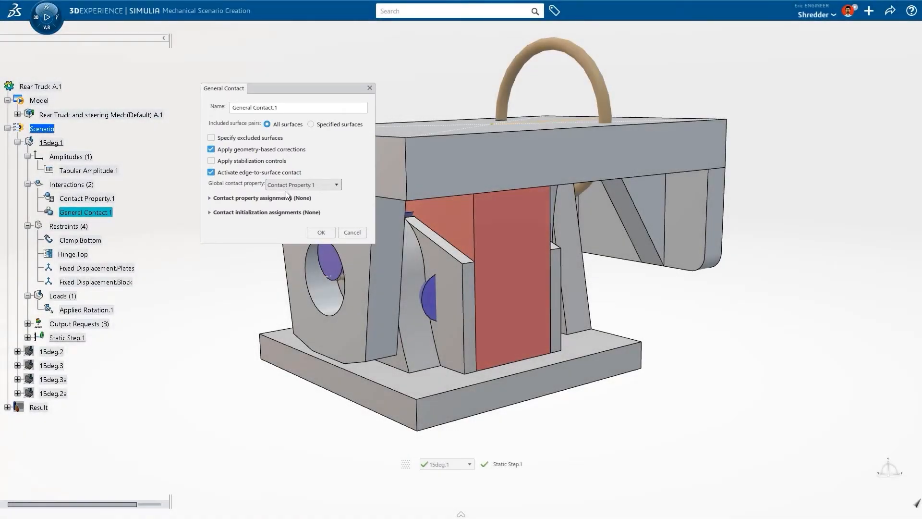
{"action": "left_click", "coordinate": [321, 233]}
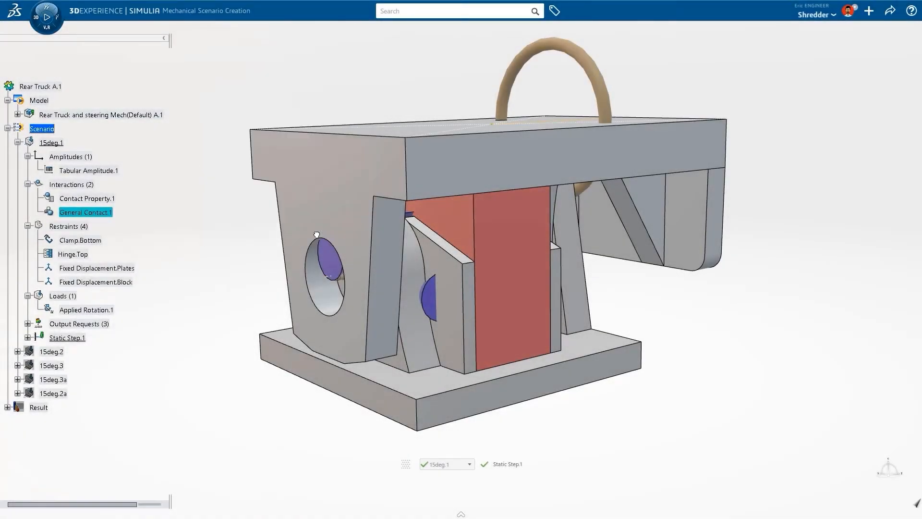
Step: Inspect the support faces of the Clamp.Bottom and Hinge.Top restraints, and open the Fixed Displacement.Block restraint
{"action": "double_click", "coordinate": [94, 243]}
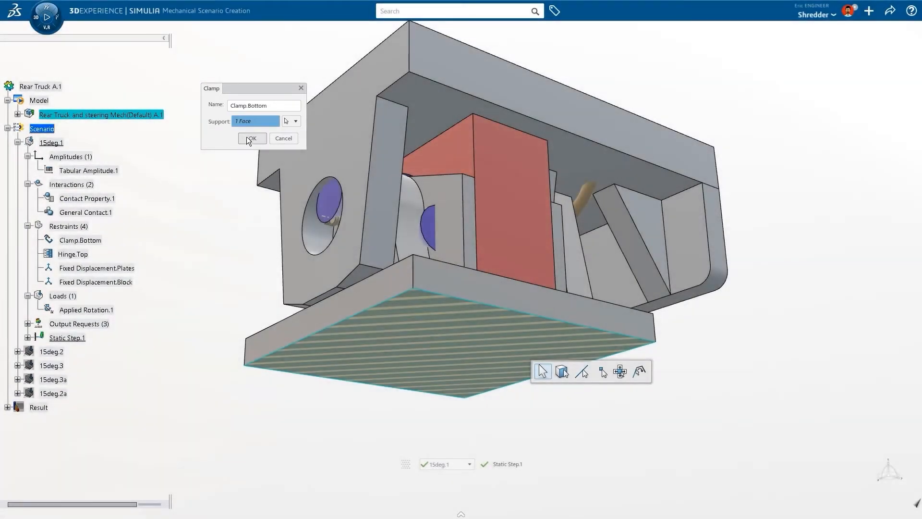
{"action": "left_click", "coordinate": [249, 137]}
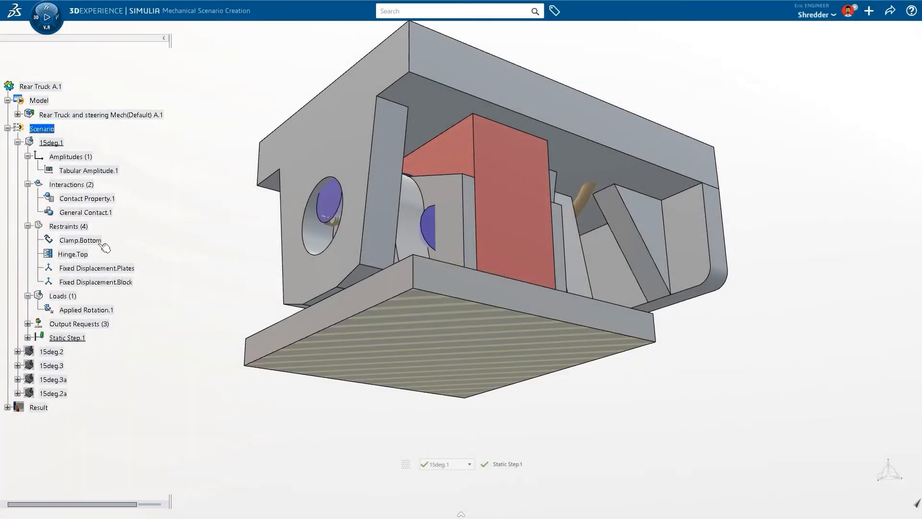
{"action": "double_click", "coordinate": [77, 254]}
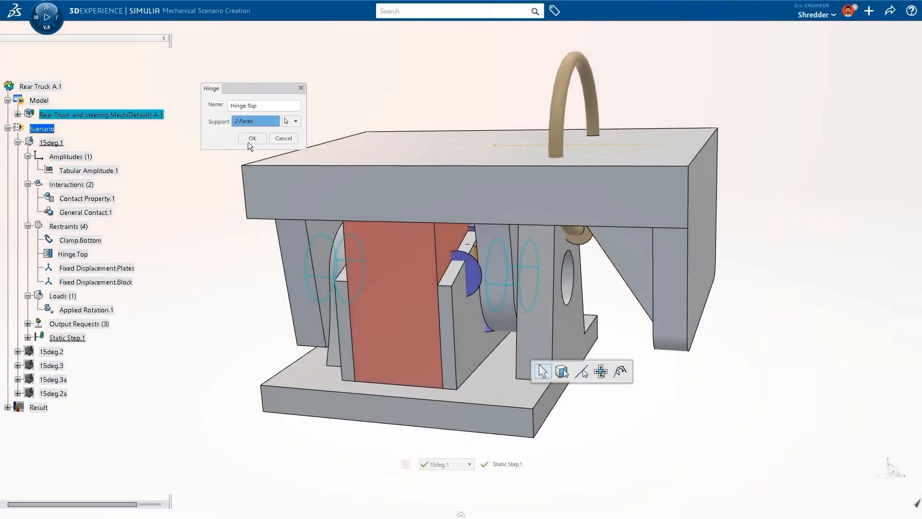
{"action": "left_click", "coordinate": [249, 140]}
{"action": "double_click", "coordinate": [118, 282]}
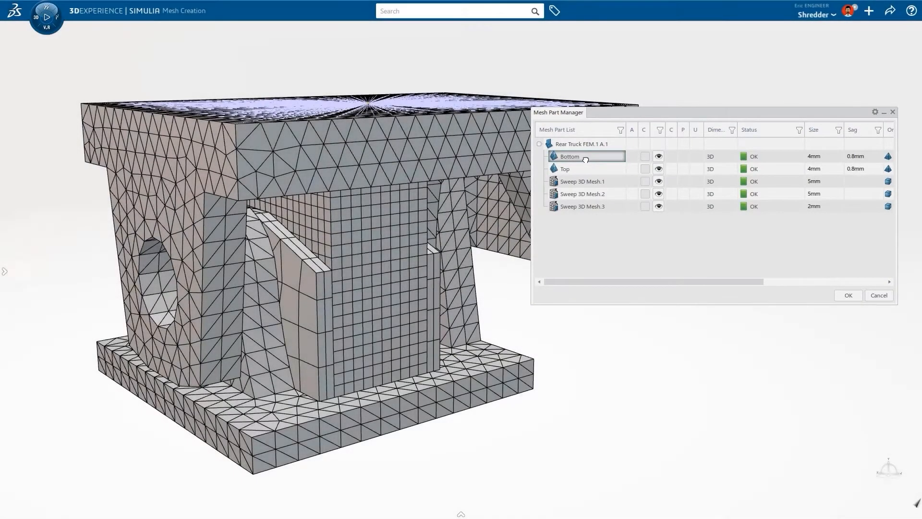
Step: Review the tetrahedron mesh settings of the Bottom mesh part and highlight the Top mesh part
{"action": "double_click", "coordinate": [585, 158]}
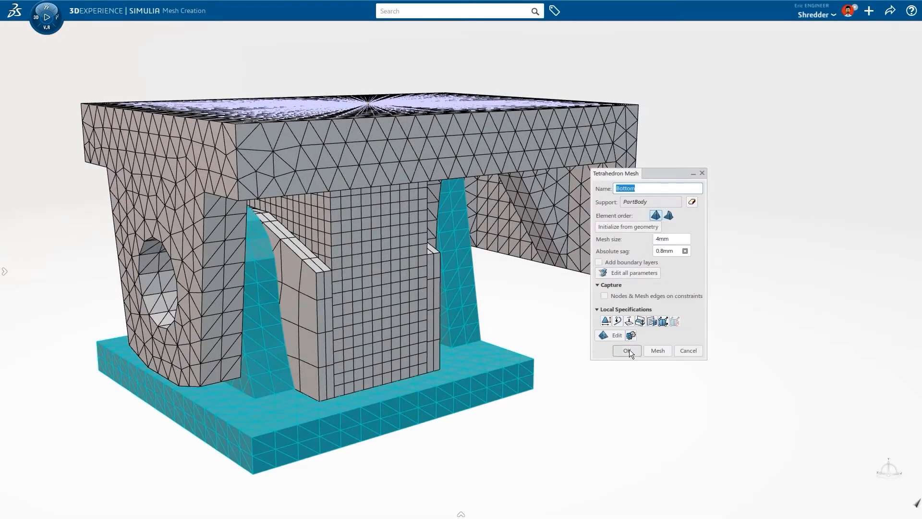
{"action": "left_click", "coordinate": [627, 350]}
{"action": "left_click", "coordinate": [590, 168]}
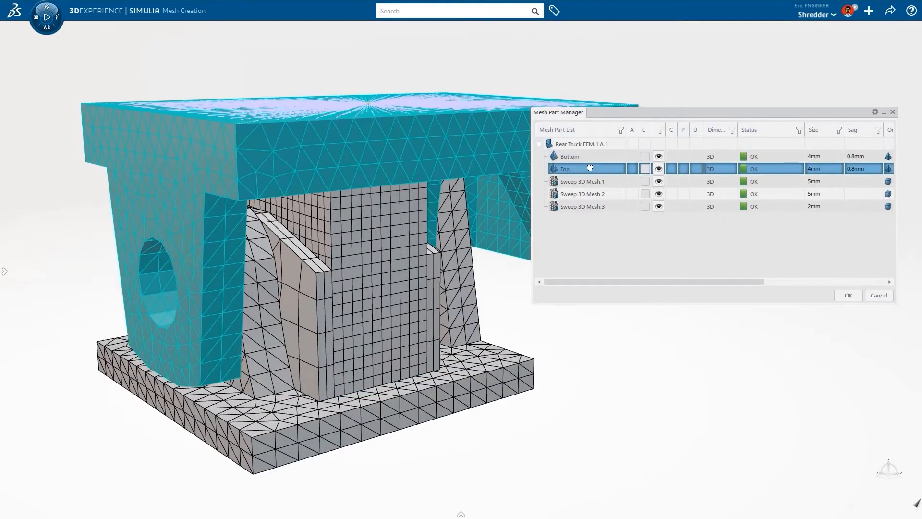
Step: Inspect the mesh size and number of layers of Sweep 3D Mesh.1 and keep its settings
{"action": "left_click", "coordinate": [590, 181]}
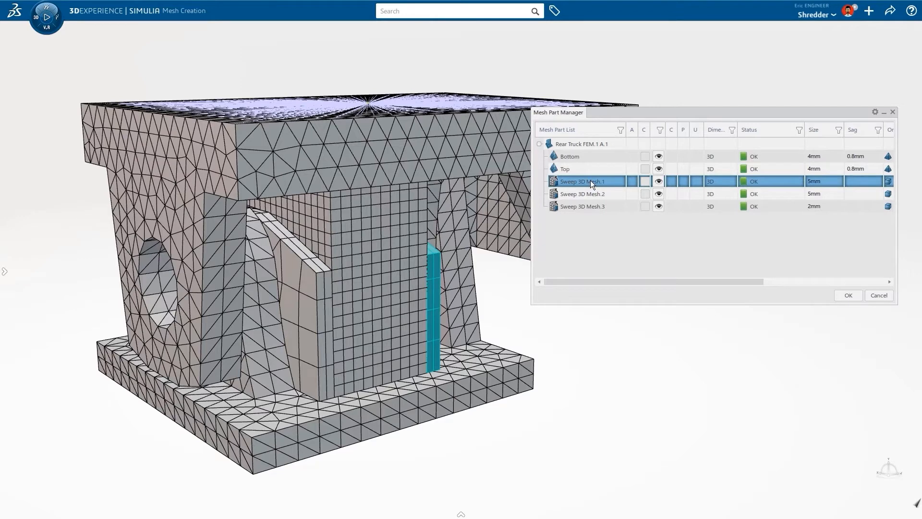
{"action": "double_click", "coordinate": [590, 181]}
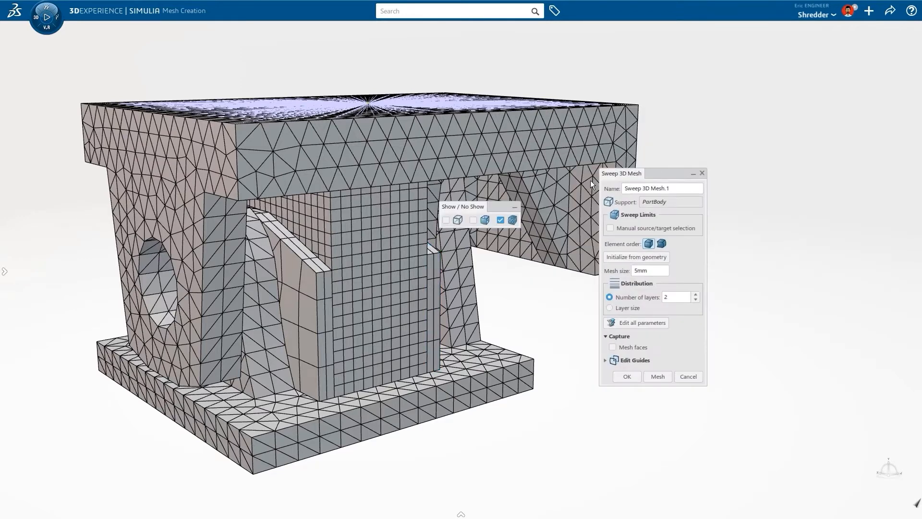
{"action": "double_click", "coordinate": [652, 271]}
{"action": "double_click", "coordinate": [670, 295]}
{"action": "left_click", "coordinate": [632, 375]}
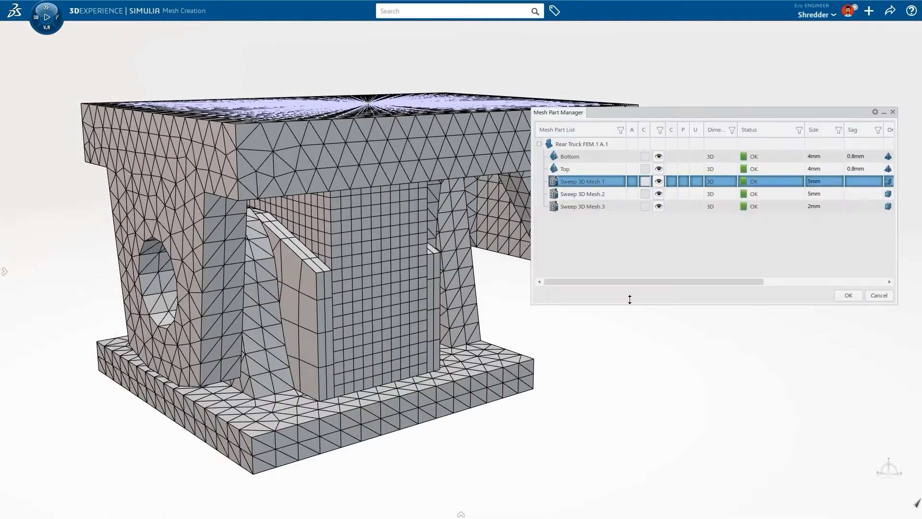
Step: Highlight Sweep 3D Mesh.2 and review the sweep settings of Sweep 3D Mesh.3 on the central block
{"action": "left_click", "coordinate": [609, 194]}
{"action": "left_click", "coordinate": [609, 206]}
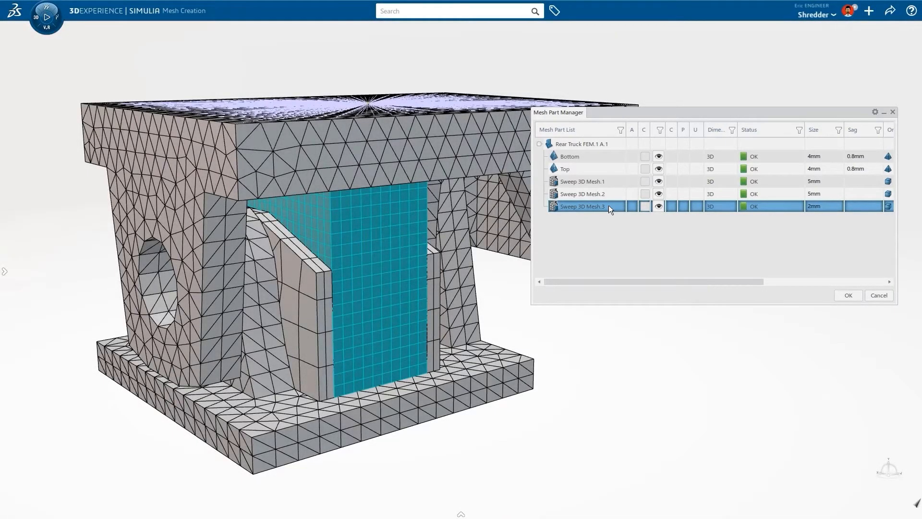
{"action": "double_click", "coordinate": [609, 206]}
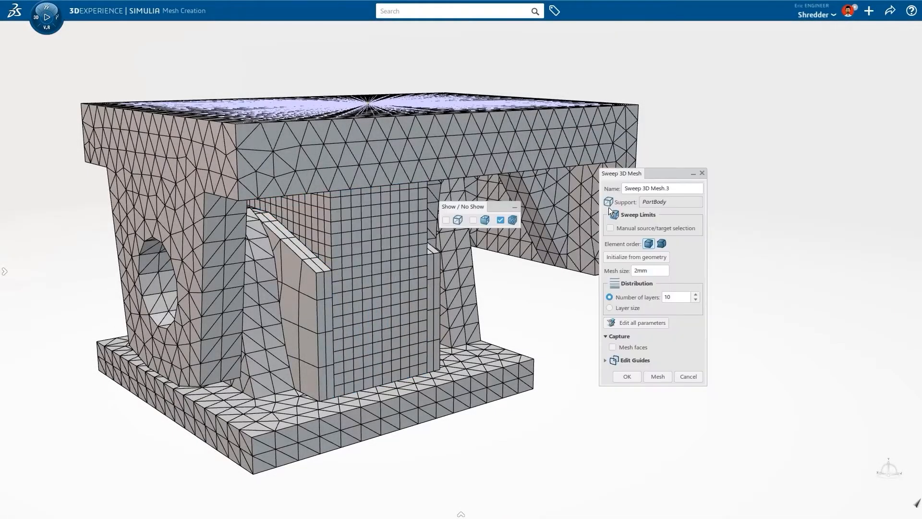
{"action": "left_click", "coordinate": [638, 376]}
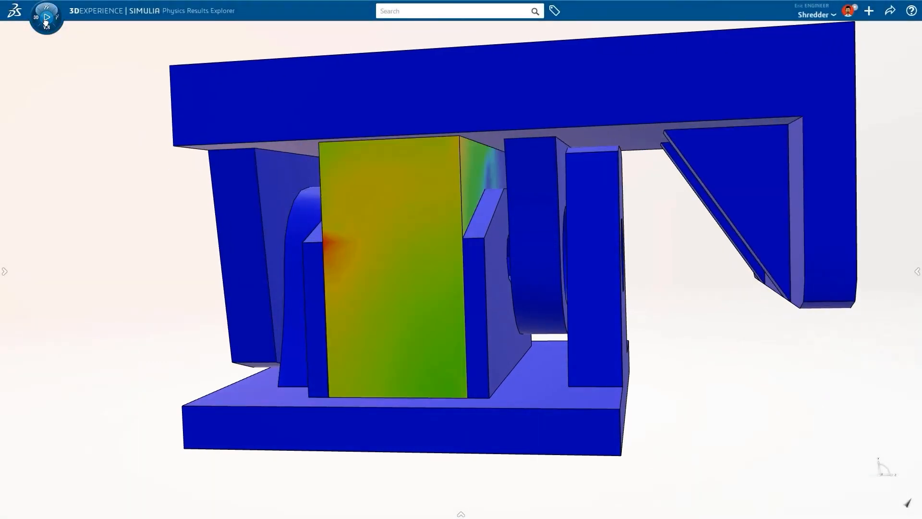
Step: Display the Contact Pressure.1 plot for the 15deg.1 result
{"action": "mouse_move", "coordinate": [919, 157]}
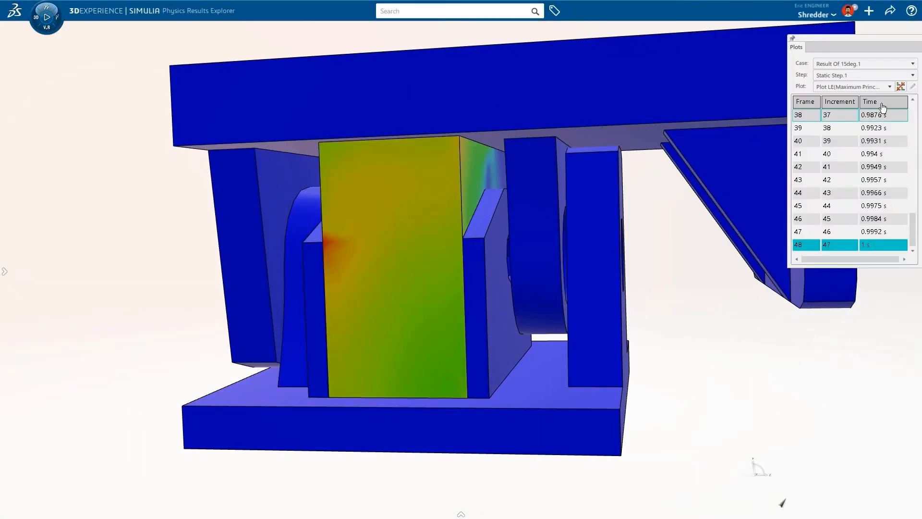
{"action": "left_click", "coordinate": [874, 86]}
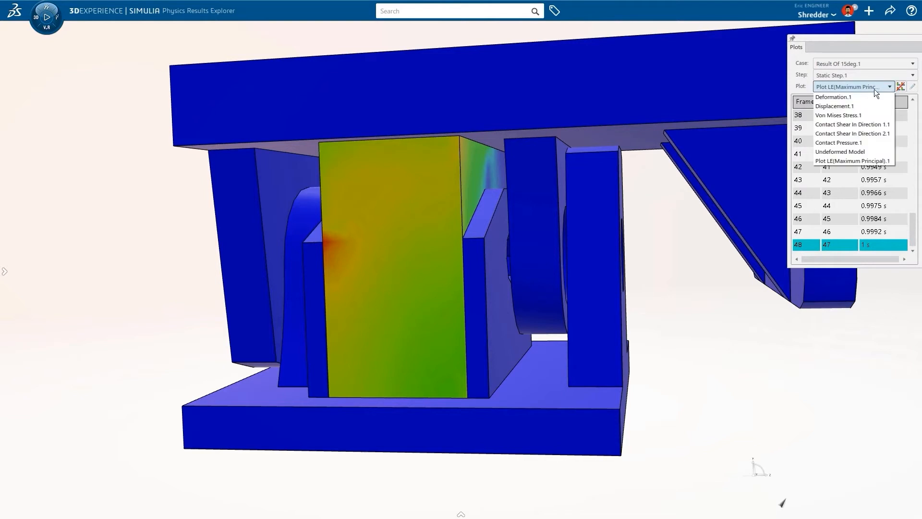
{"action": "left_click", "coordinate": [868, 141]}
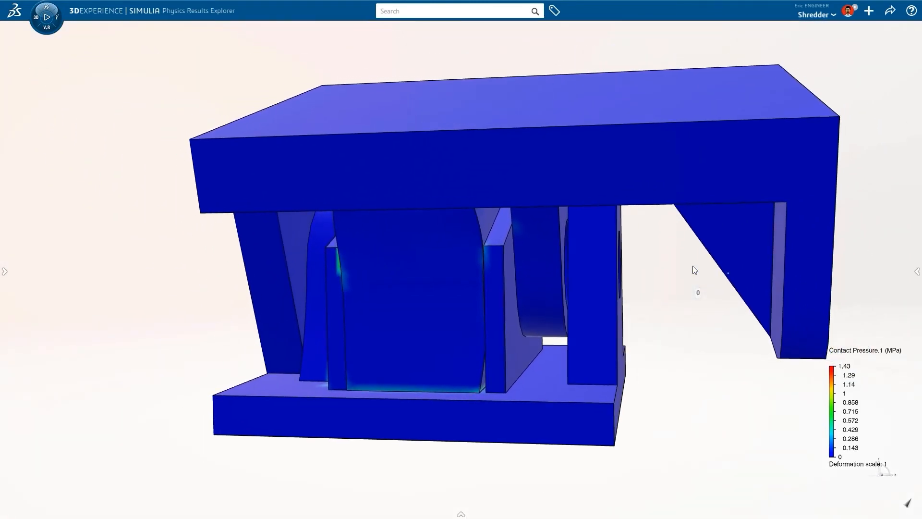
Step: Switch the displayed case to Result Of 15deg.2 and show its final frame at 1 s
{"action": "mouse_move", "coordinate": [917, 169]}
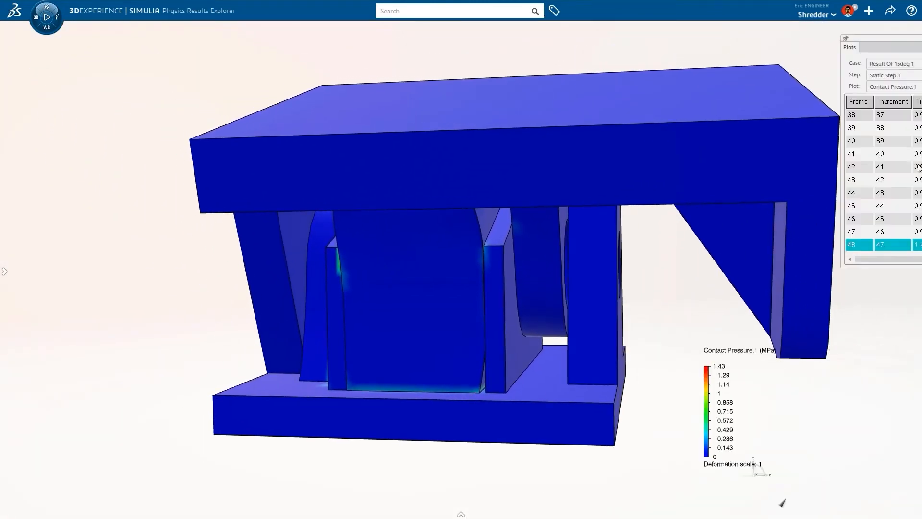
{"action": "left_click", "coordinate": [883, 64]}
{"action": "left_click", "coordinate": [878, 82]}
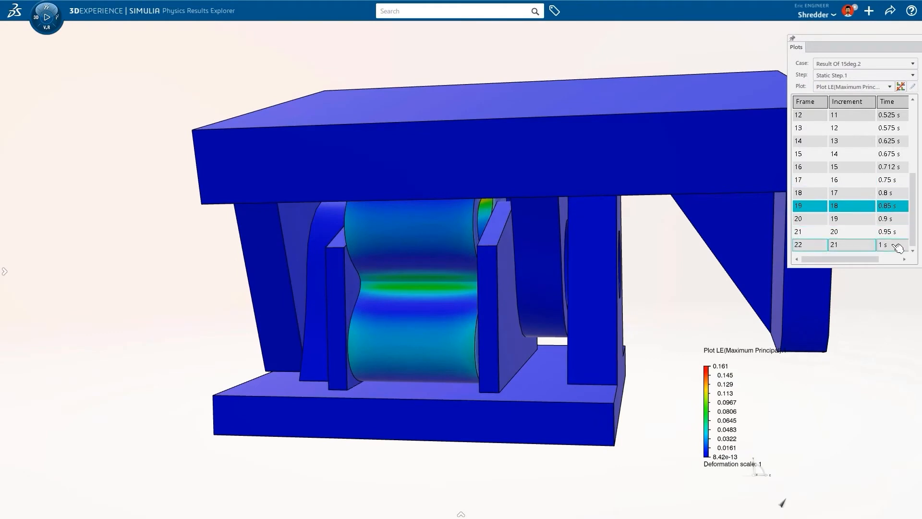
{"action": "left_click", "coordinate": [893, 244]}
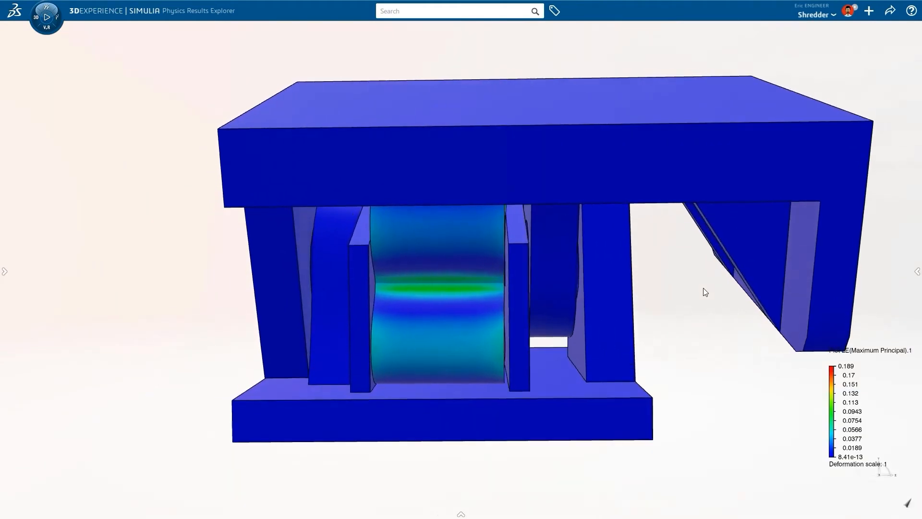
Step: Make the top part of the truck semi-transparent in the maximum principal strain plot
{"action": "left_click", "coordinate": [752, 221]}
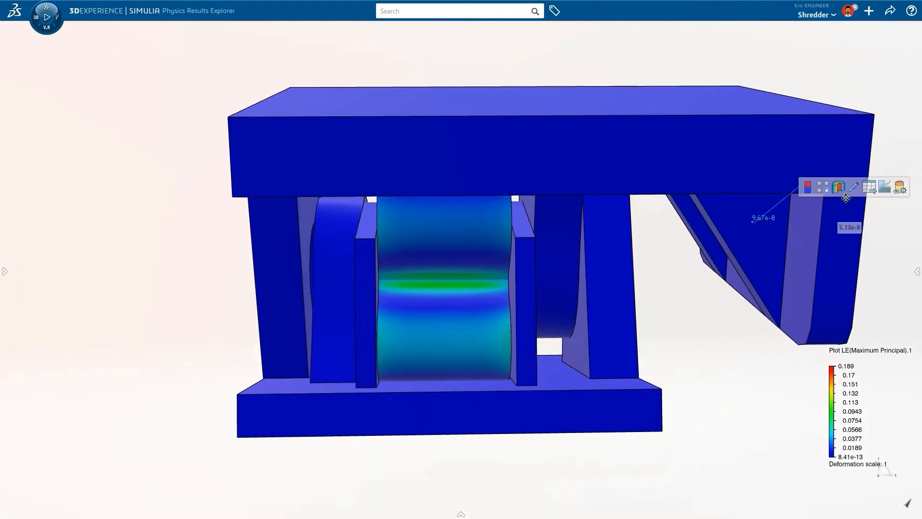
{"action": "left_click", "coordinate": [899, 188]}
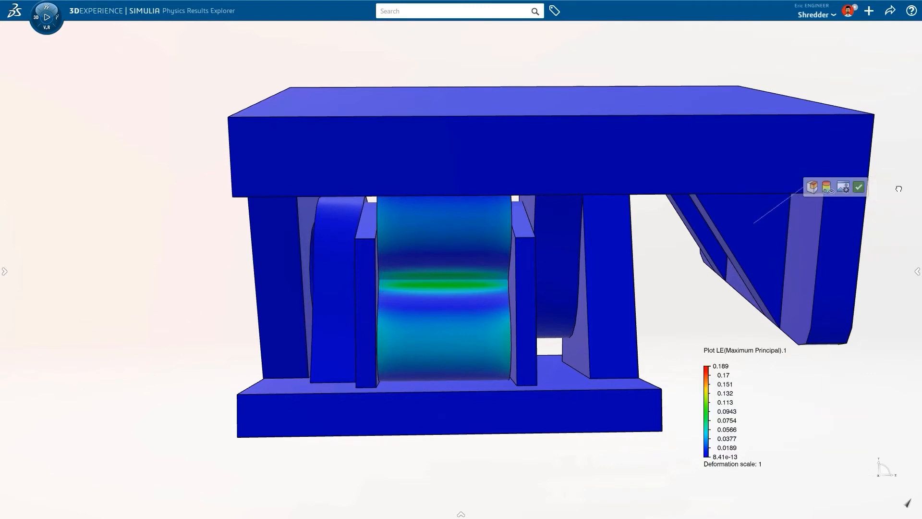
{"action": "left_click", "coordinate": [827, 186]}
{"action": "left_click", "coordinate": [825, 263]}
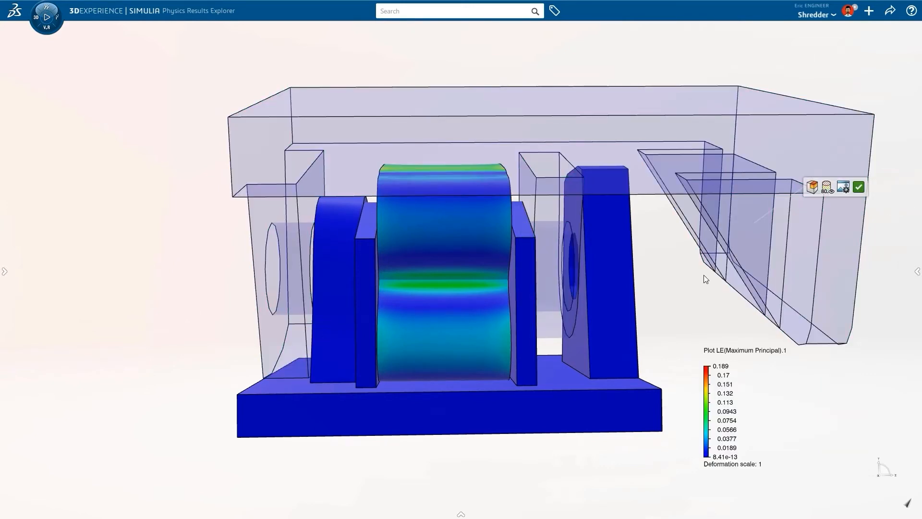
Step: Confirm the top part's transparency and hide all surrounding truck parts to isolate the central block in the maximum principal strain plot
{"action": "middle_click_drag", "start_coordinate": [690, 276], "coordinate": [691, 276]}
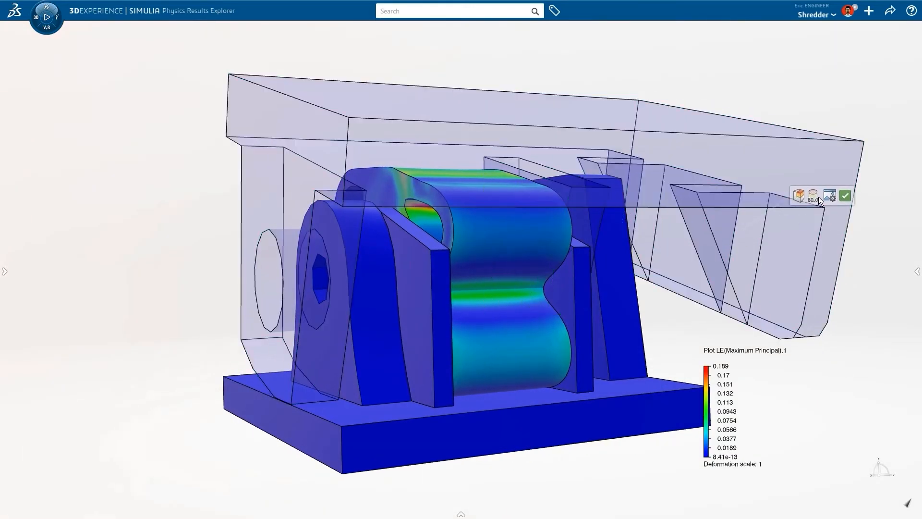
{"action": "left_click", "coordinate": [846, 196]}
{"action": "left_click", "coordinate": [823, 160]}
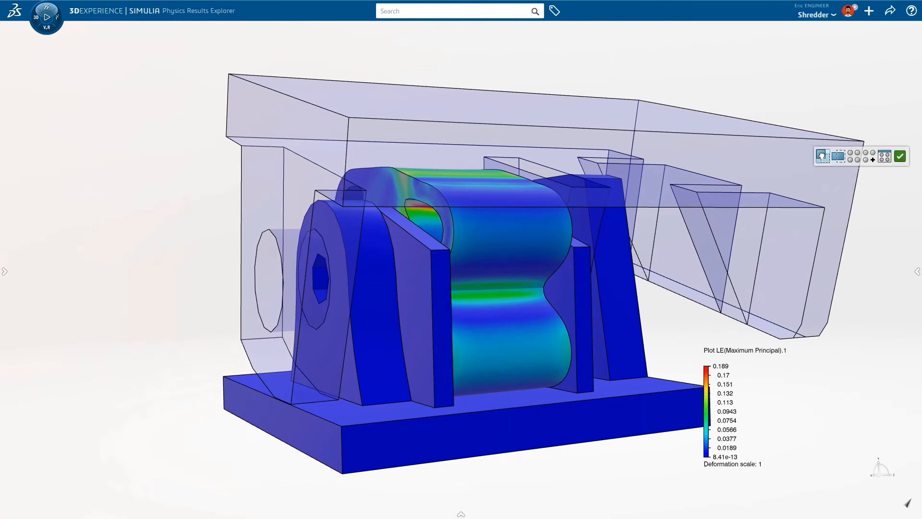
{"action": "left_click", "coordinate": [823, 159]}
{"action": "left_click", "coordinate": [792, 169]}
{"action": "left_click", "coordinate": [613, 267]}
{"action": "left_click", "coordinate": [577, 279]}
{"action": "left_click", "coordinate": [430, 292]}
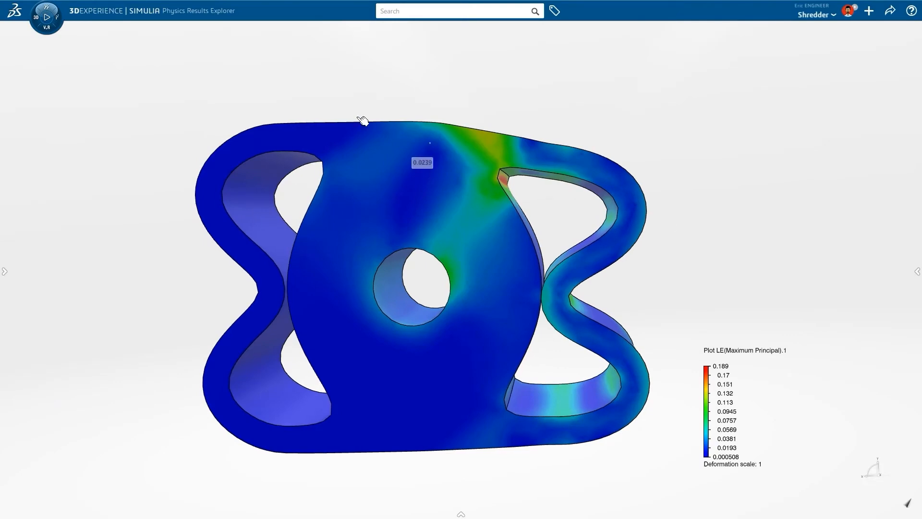
Step: Animate the central block's maximum principal strain and display the XY-History RM(Magnitude).1 plot from the third listed result alongside it
{"action": "left_click", "coordinate": [47, 18]}
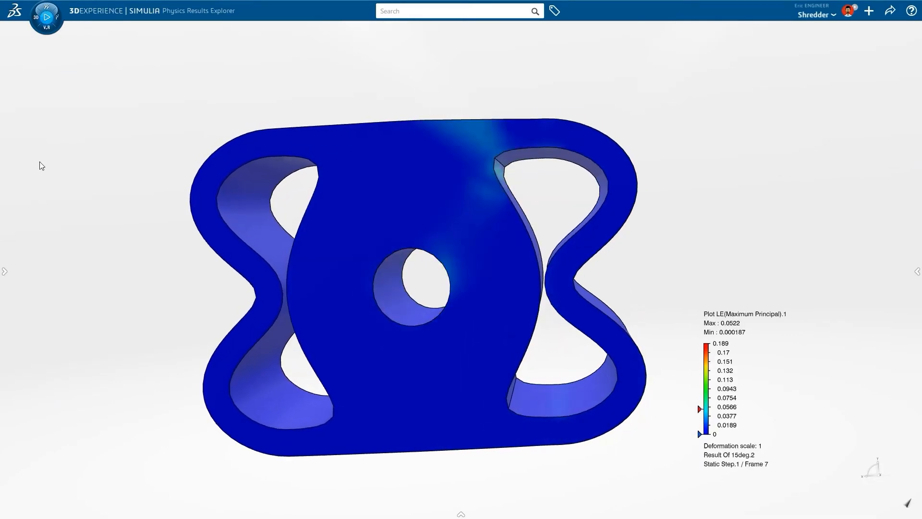
{"action": "left_click", "coordinate": [4, 271]}
{"action": "right_click", "coordinate": [89, 369]}
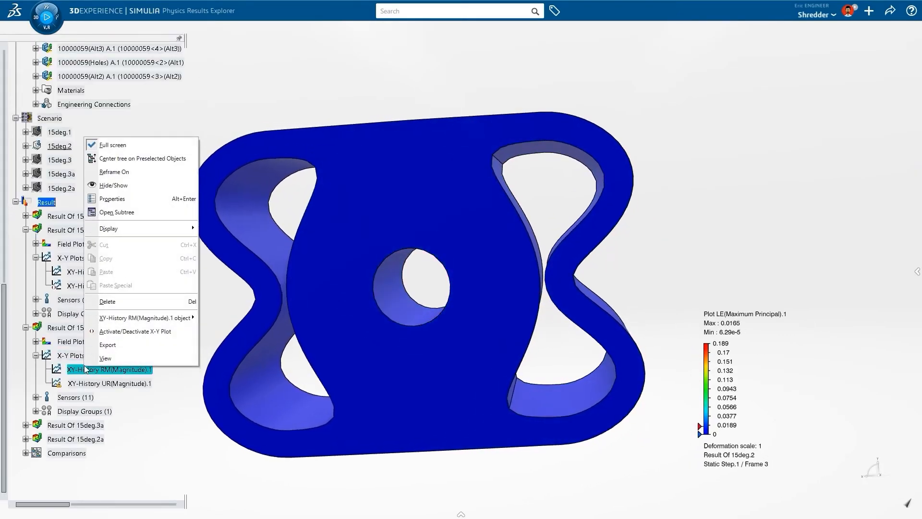
{"action": "left_click", "coordinate": [88, 360]}
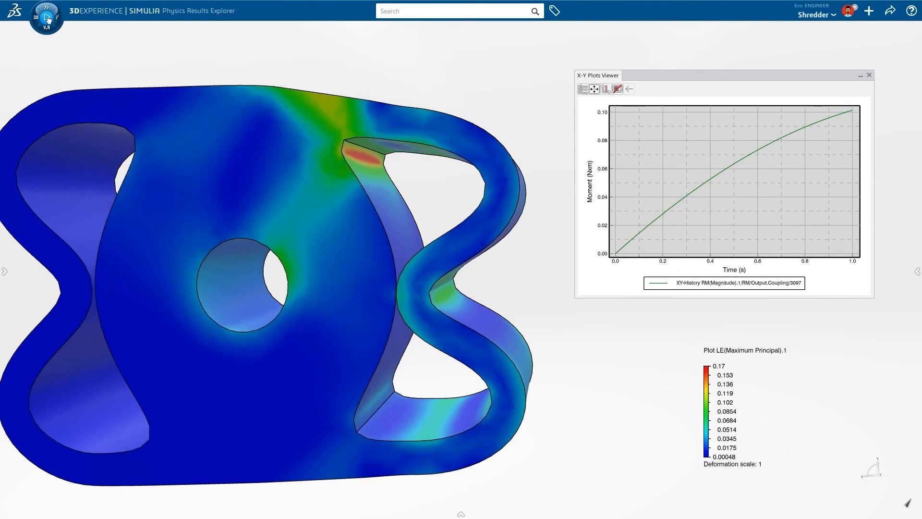
{"action": "left_click", "coordinate": [46, 17]}
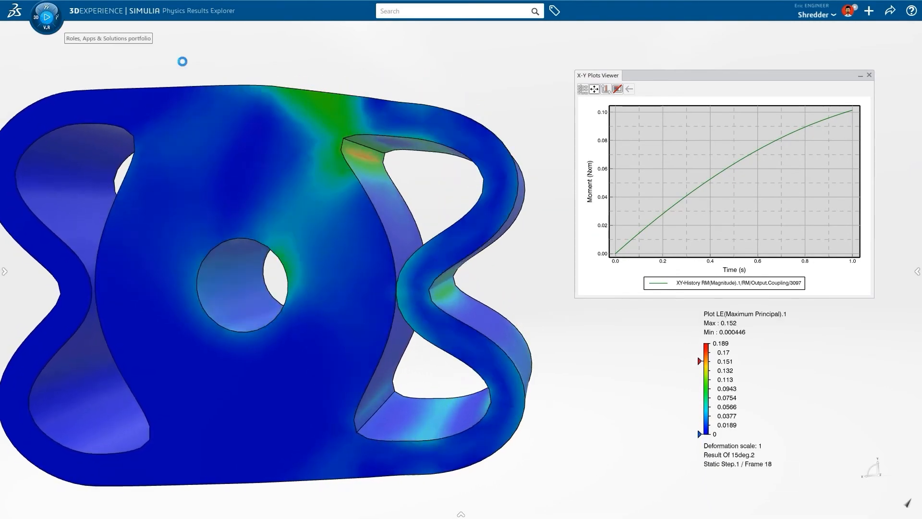